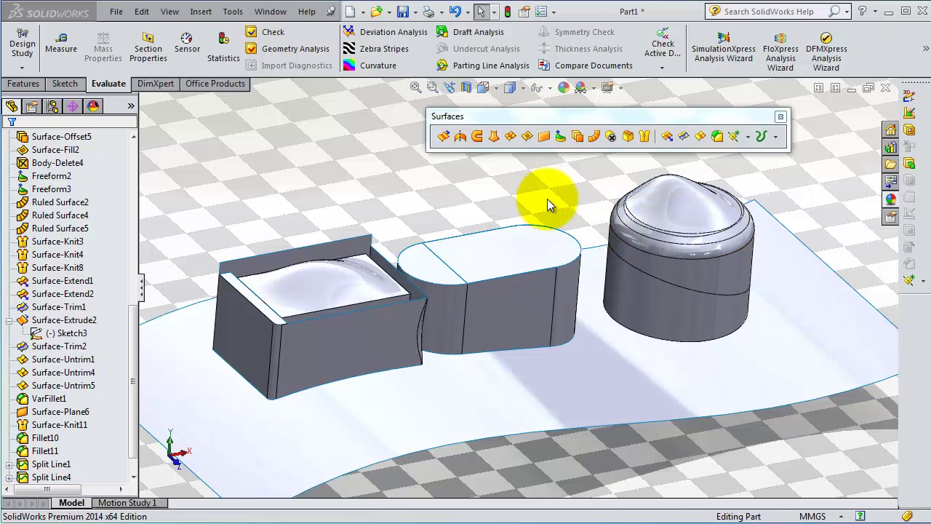
# Zoom in on the model and select the curved sheet surface
pyautogui.scroll(2, 547, 200)
pyautogui.scroll(2, 537, 203)
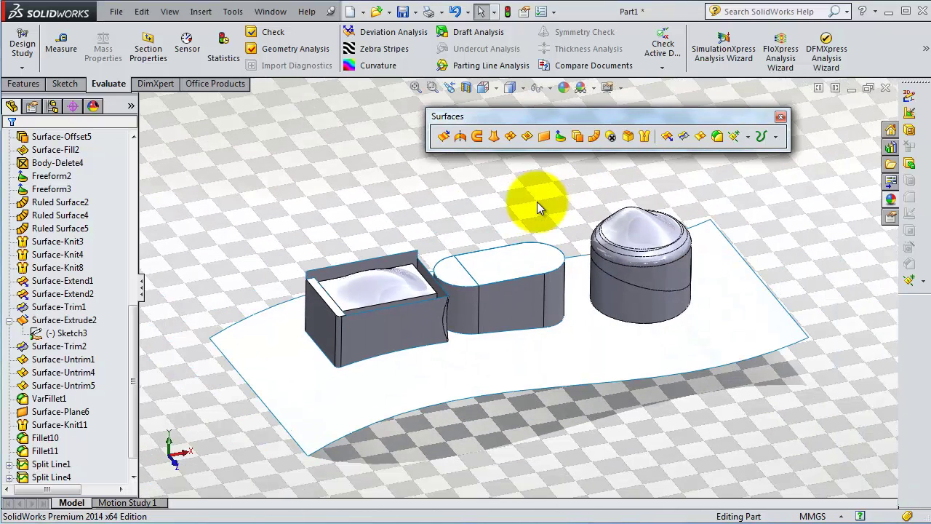
pyautogui.scroll(-2, 563, 318)
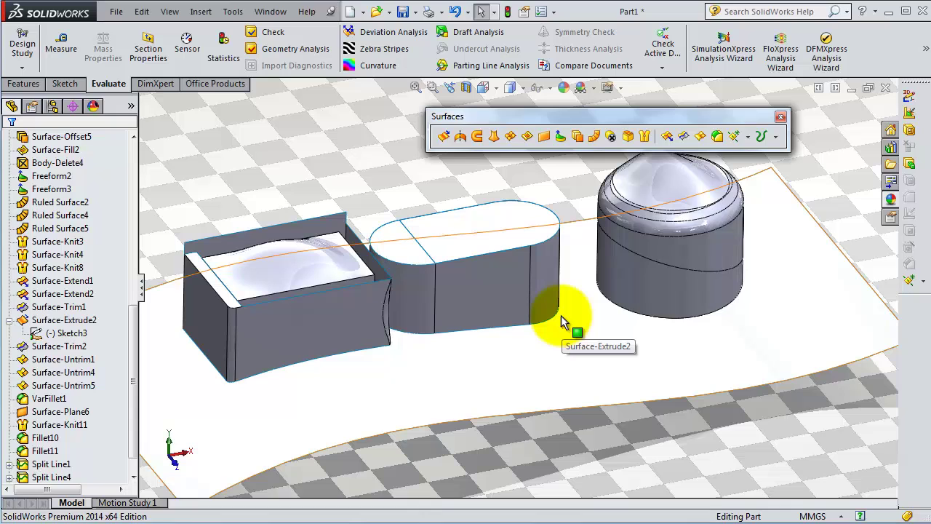
pyautogui.click(561, 316)
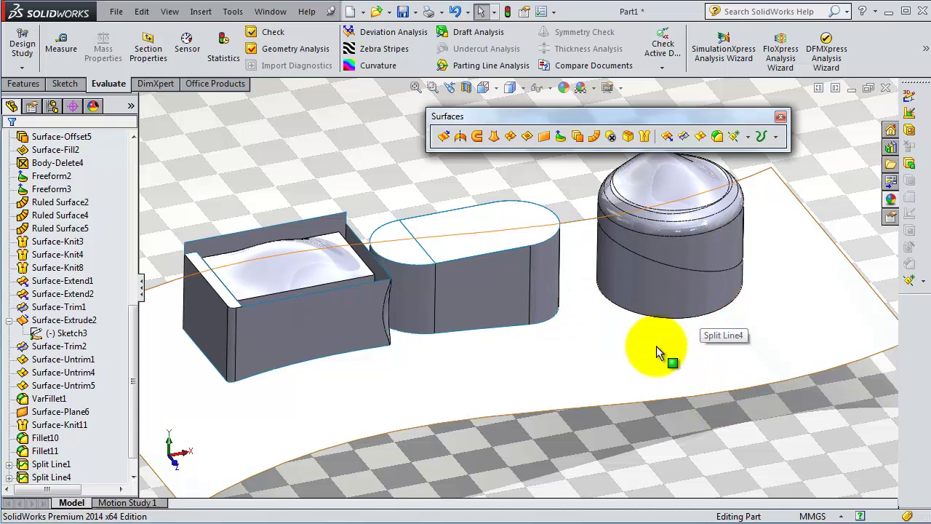
pyautogui.scroll(1, 656, 348)
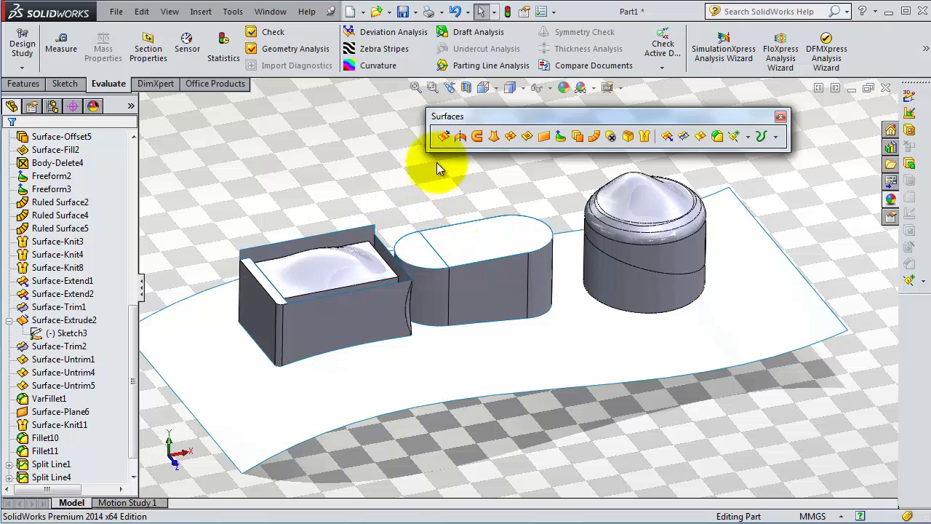
# Orbit to view the part from the front and underside, then bring up the Features tools
pyautogui.moveTo(693, 412)
pyautogui.mouseDown(button='middle')
pyautogui.moveTo(706, 426)
pyautogui.moveTo(706, 387)
pyautogui.mouseUp(button='middle')
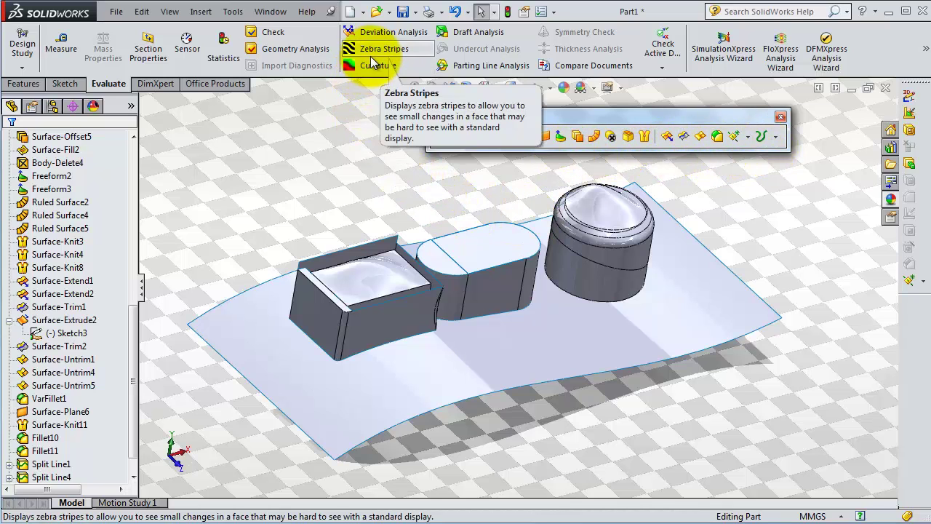
pyautogui.moveTo(356, 175); pyautogui.dragTo(335, 164, button='middle')
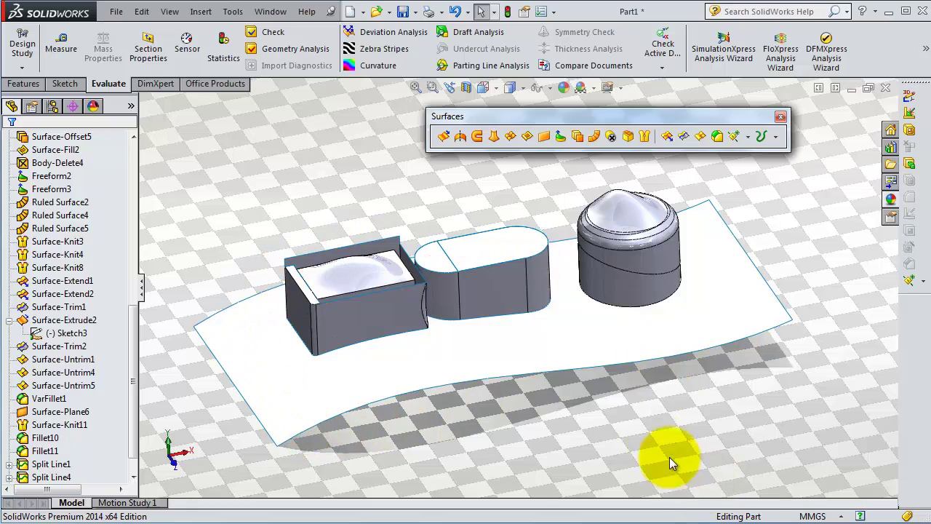
pyautogui.moveTo(638, 440)
pyautogui.mouseDown(button='middle')
pyautogui.moveTo(631, 274)
pyautogui.moveTo(631, 334)
pyautogui.mouseUp(button='middle')
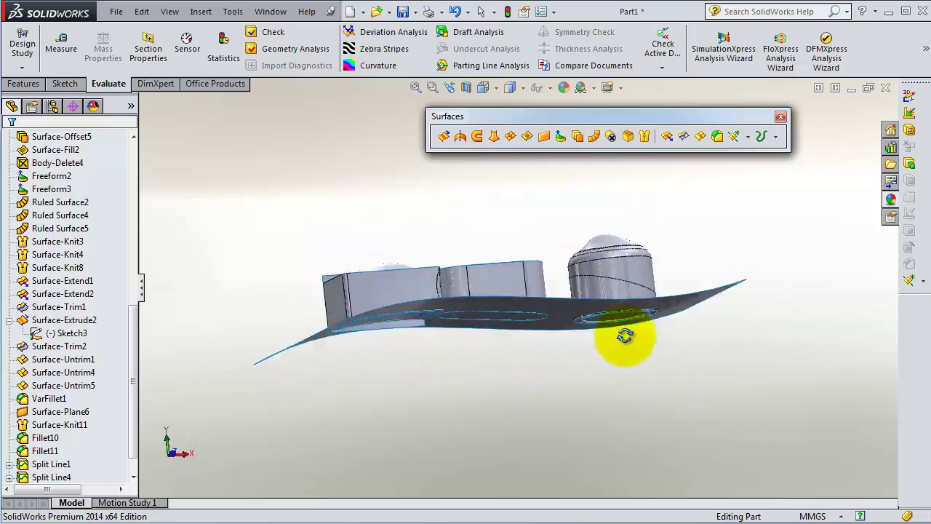
pyautogui.scroll(-3, 631, 329)
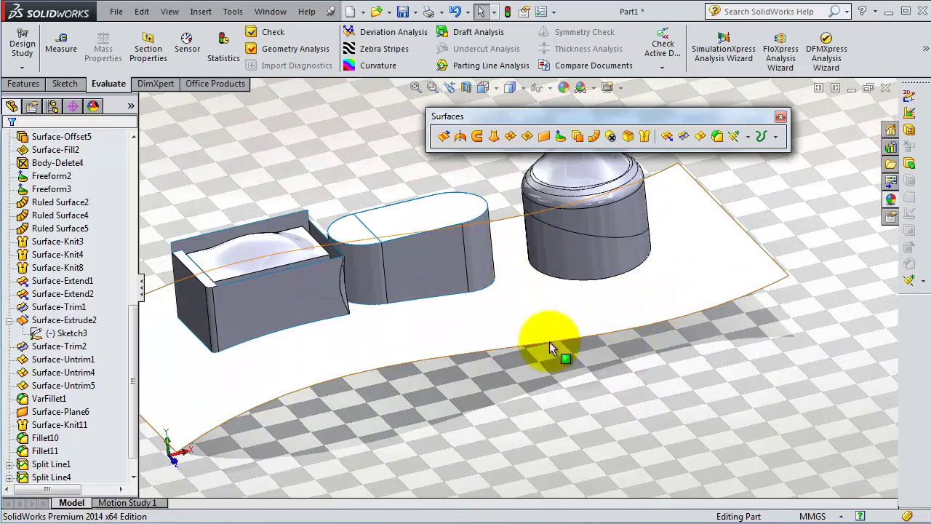
pyautogui.scroll(3, 547, 357)
pyautogui.scroll(-2, 529, 252)
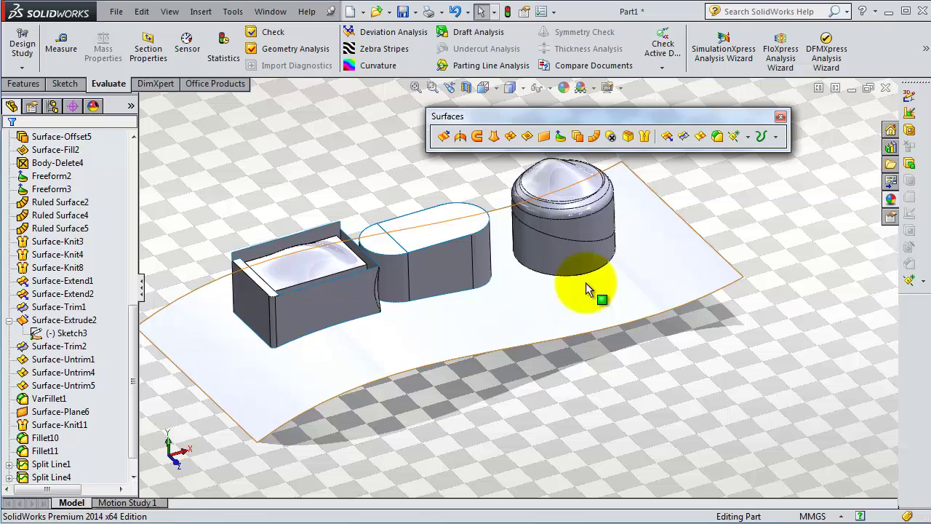
pyautogui.click(24, 85)
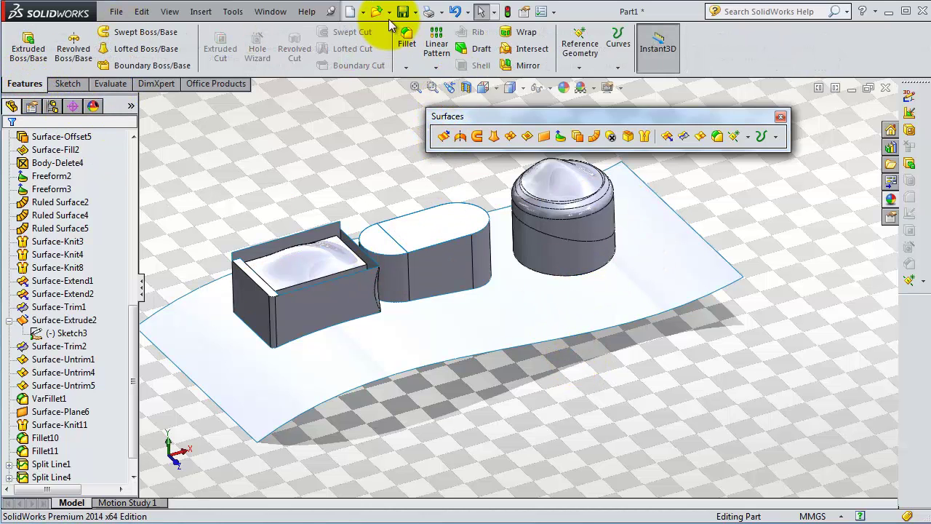
# Start a Thicken feature from the Insert menu with the dome cylinder surface (Fillet13) selected
pyautogui.click(201, 12)
pyautogui.moveTo(230, 31)
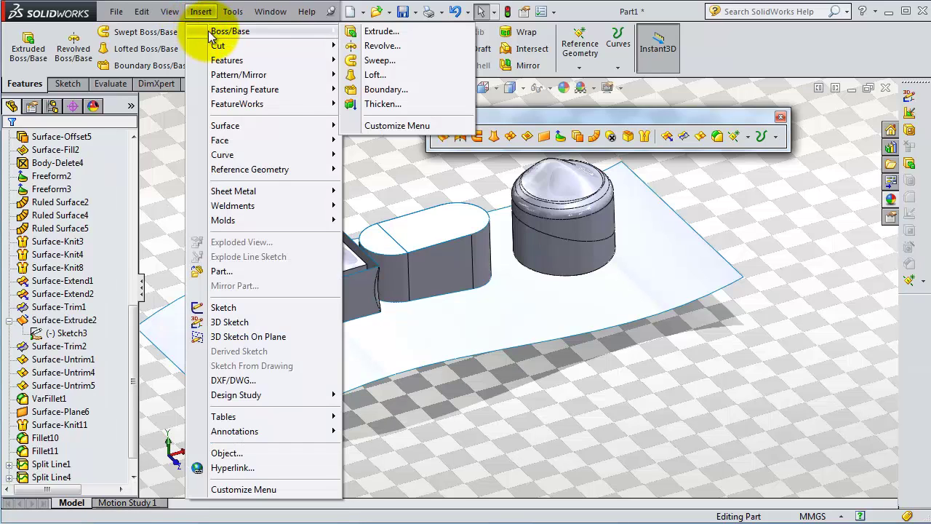
pyautogui.click(387, 104)
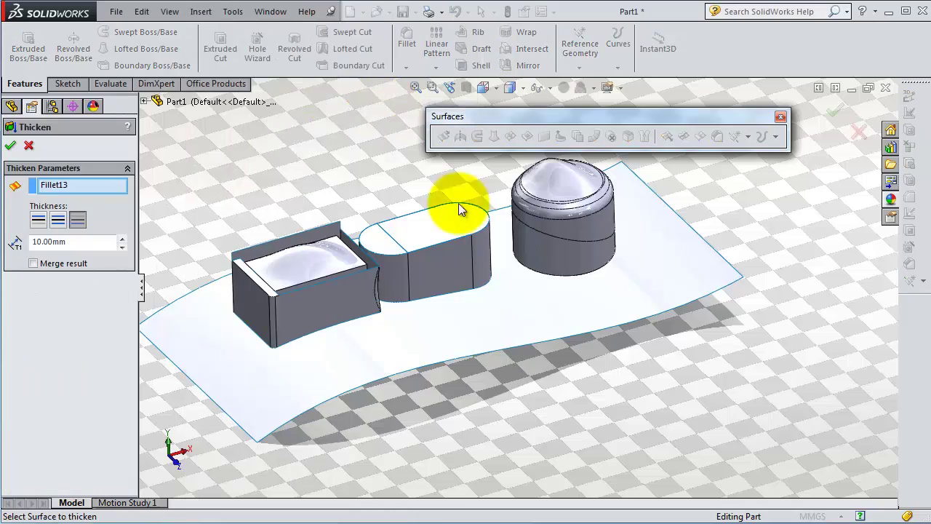
pyautogui.moveTo(609, 385); pyautogui.dragTo(529, 320, button='middle')
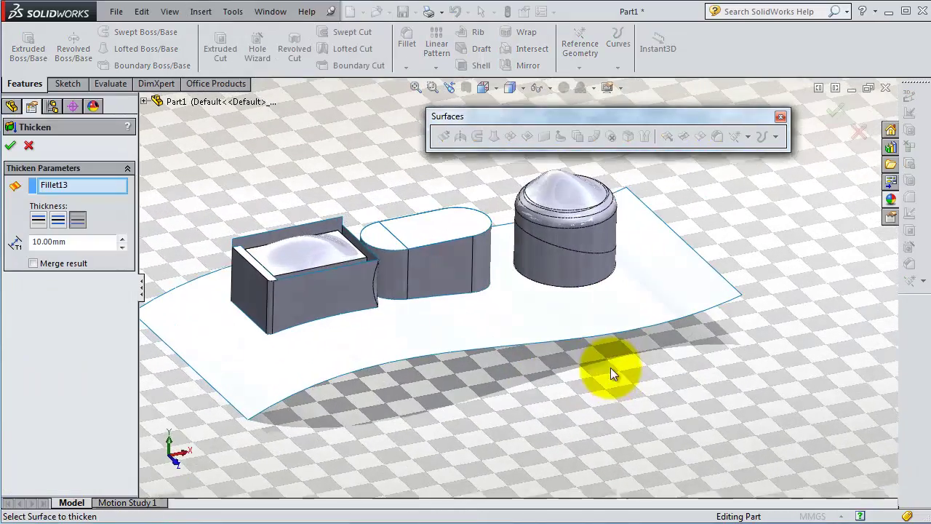
pyautogui.click(530, 320)
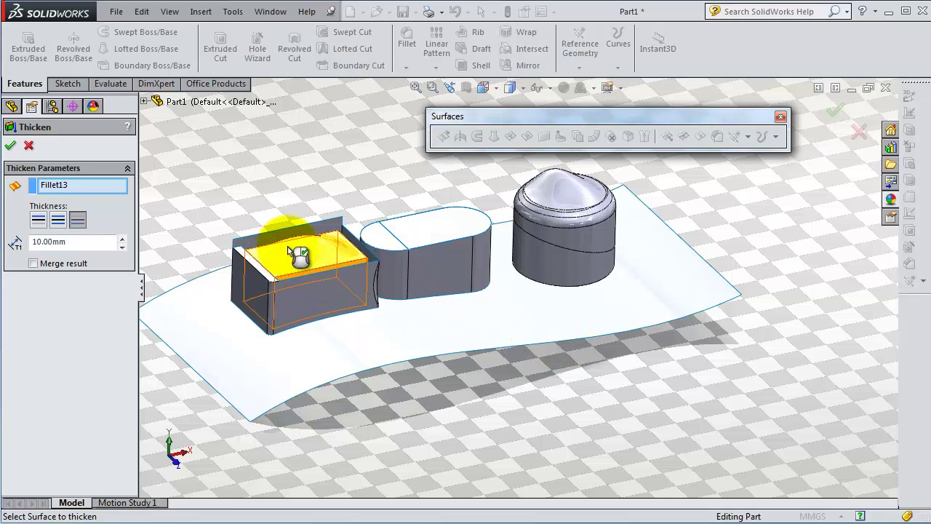
pyautogui.click(421, 240)
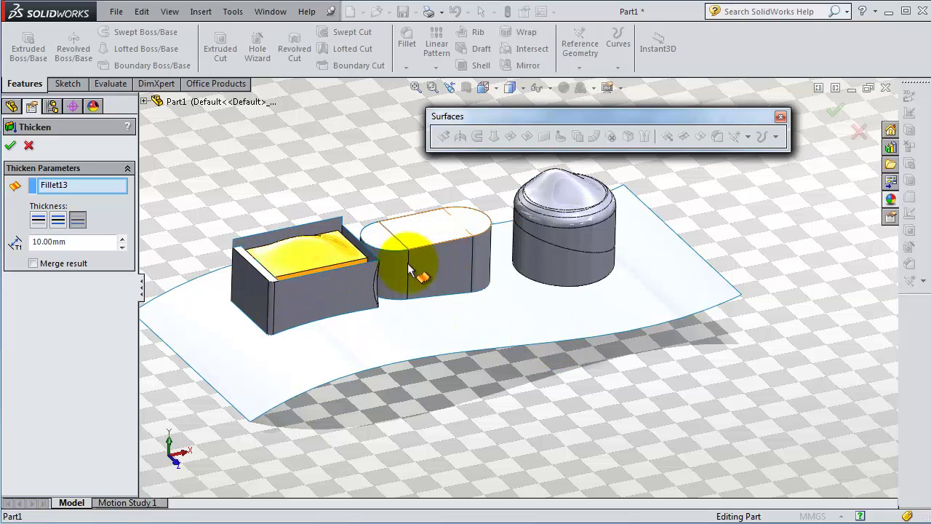
# Set thickness 1.00 mm on Thicken Side 1 with Merge result off, and accept
pyautogui.doubleClick(44, 242)
pyautogui.write('1')
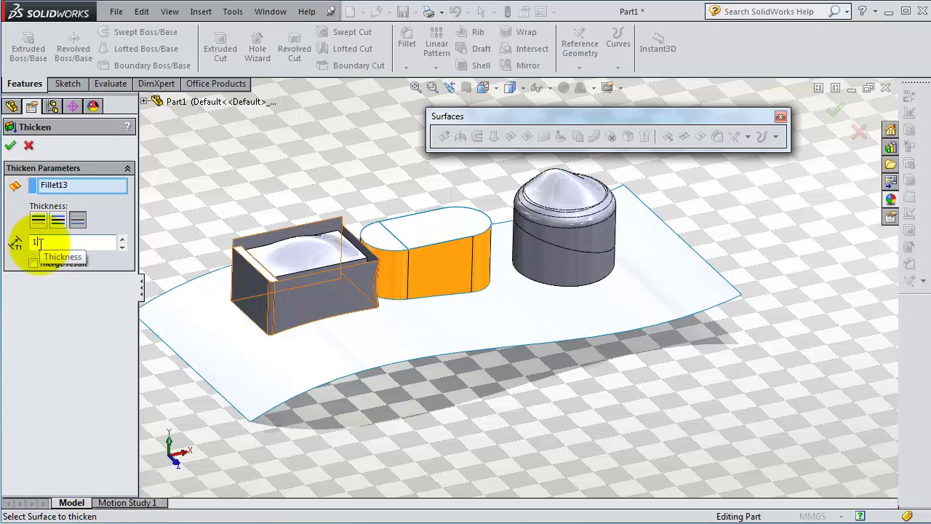
pyautogui.press('Return')
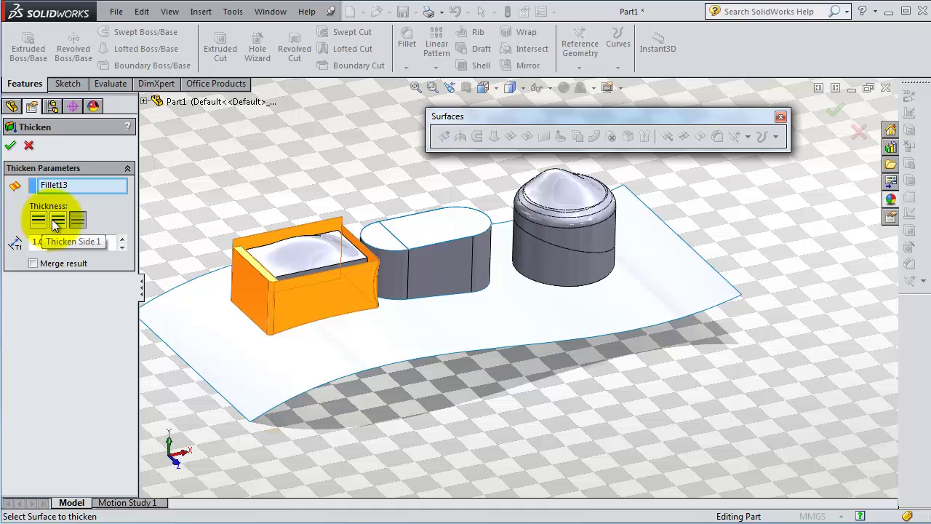
pyautogui.scroll(-3, 291, 259)
pyautogui.scroll(-2, 291, 266)
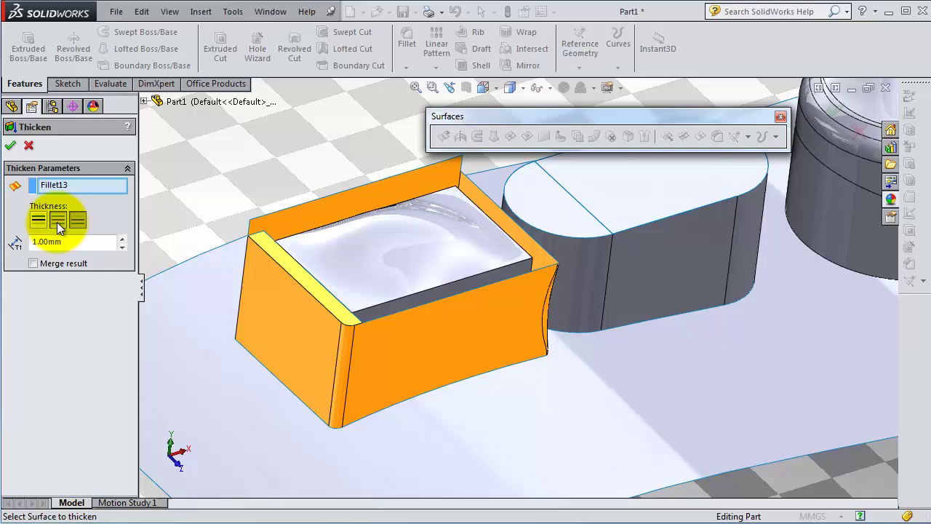
pyautogui.click(37, 221)
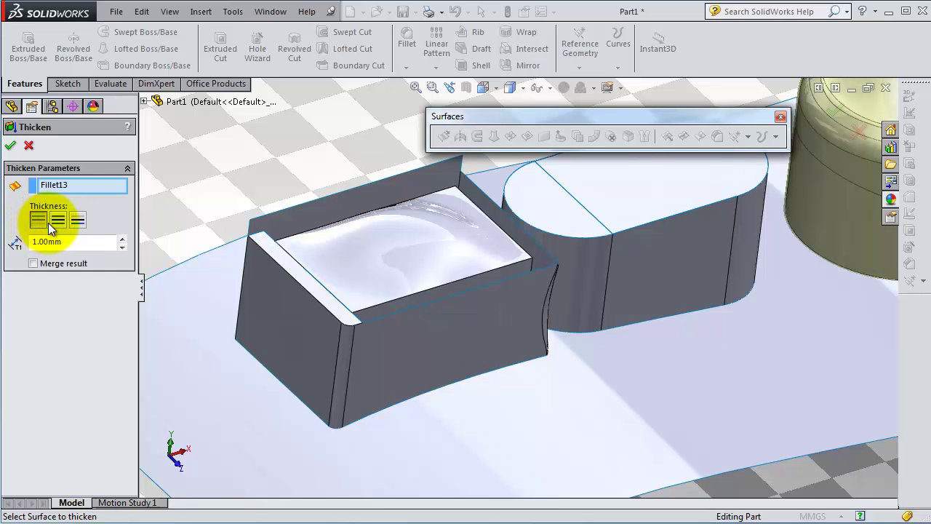
pyautogui.scroll(5, 568, 285)
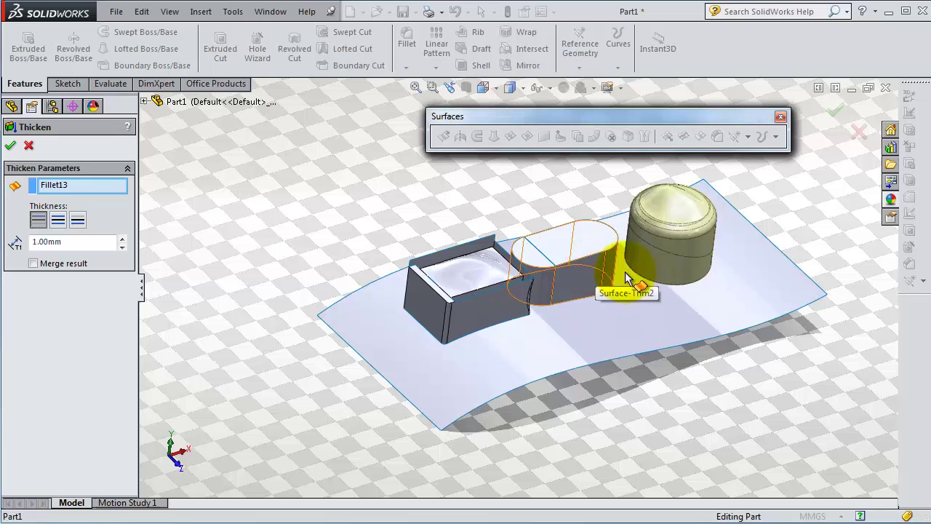
pyautogui.scroll(-3, 654, 246)
pyautogui.scroll(-2, 710, 216)
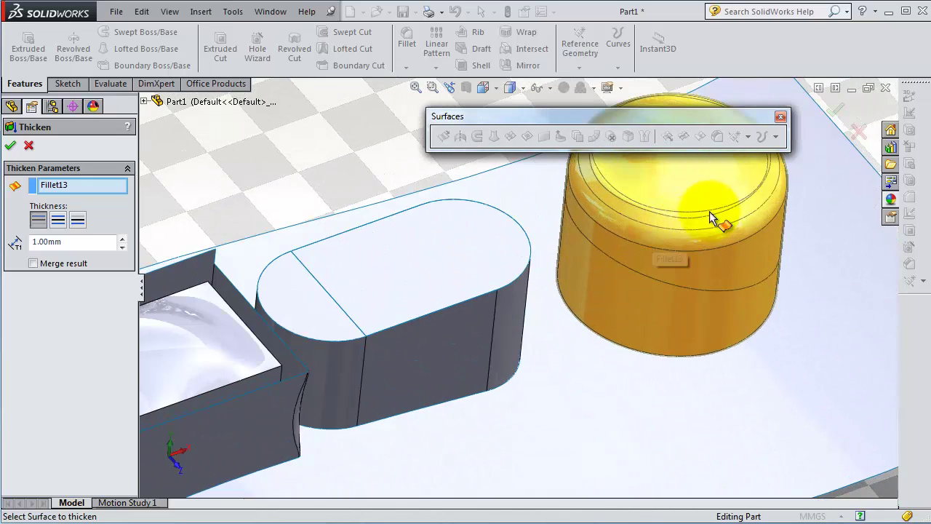
pyautogui.click(10, 146)
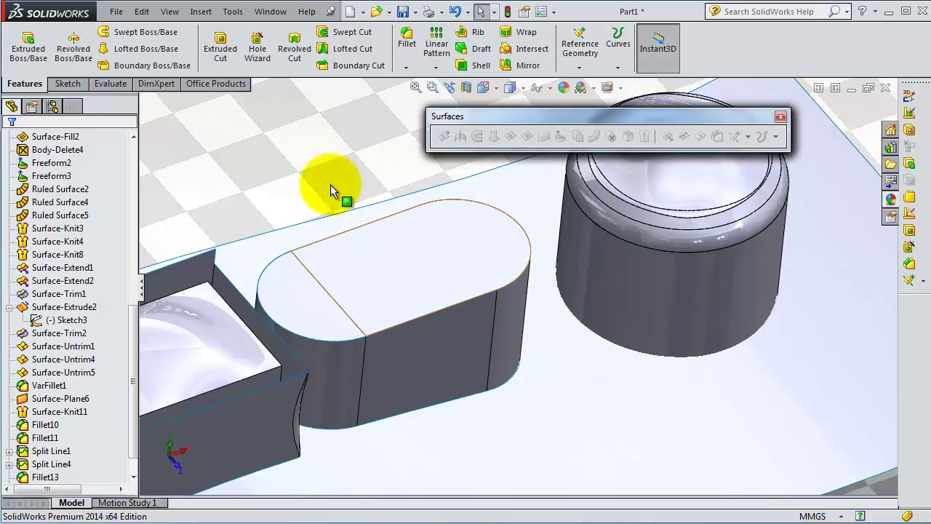
# Zoom in on the dome cylinder's circular rim to check the 1 mm wall, then orbit back out
pyautogui.click(326, 177)
pyautogui.moveTo(644, 239)
pyautogui.mouseDown(button='middle')
pyautogui.moveTo(629, 165)
pyautogui.moveTo(732, 312)
pyautogui.moveTo(703, 222)
pyautogui.moveTo(706, 322)
pyautogui.moveTo(682, 259)
pyautogui.mouseUp(button='middle')
pyautogui.scroll(-3, 648, 364)
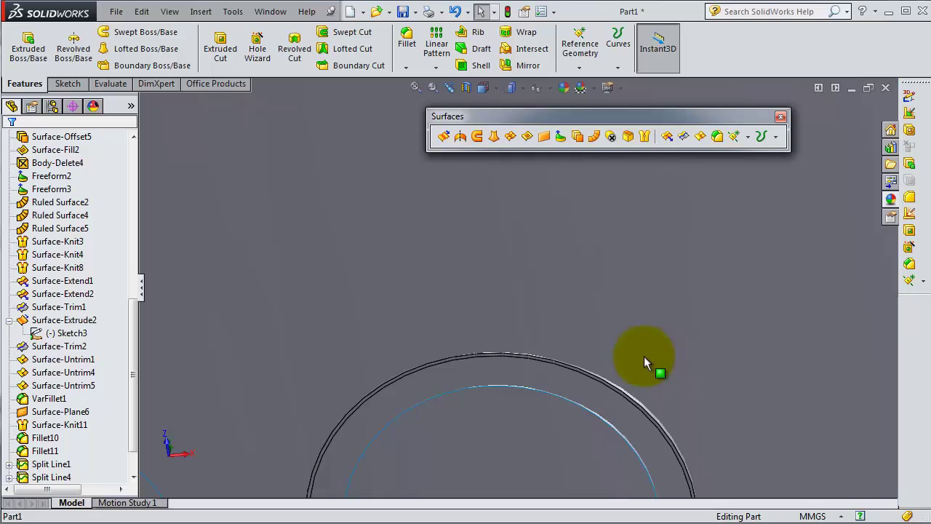
pyautogui.scroll(-3, 565, 390)
pyautogui.scroll(-2, 565, 368)
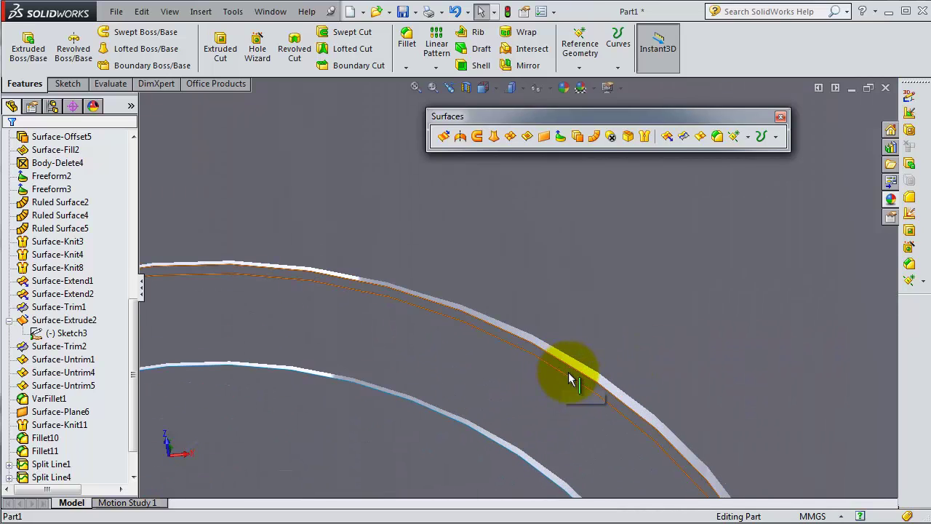
pyautogui.scroll(3, 579, 379)
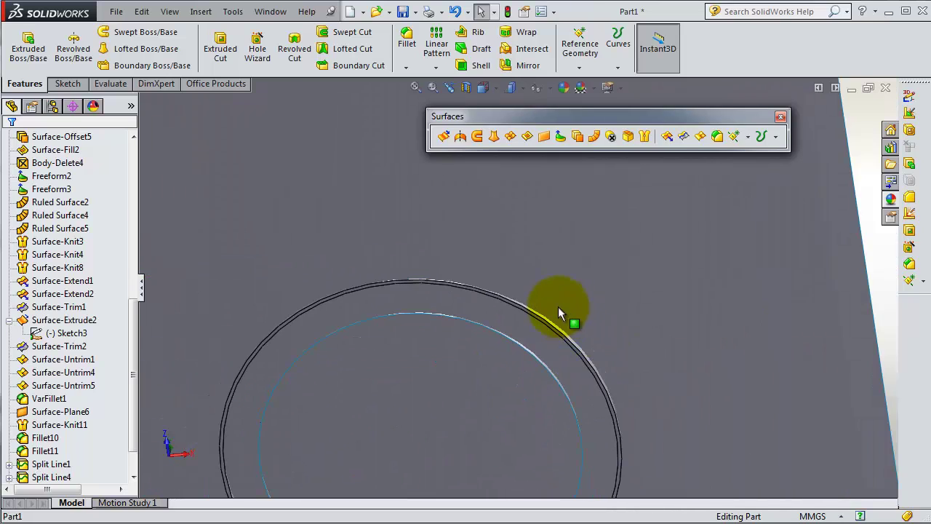
pyautogui.scroll(2, 558, 306)
pyautogui.moveTo(529, 280)
pyautogui.mouseDown(button='middle')
pyautogui.moveTo(565, 339)
pyautogui.moveTo(644, 420)
pyautogui.moveTo(692, 386)
pyautogui.moveTo(669, 387)
pyautogui.moveTo(662, 407)
pyautogui.mouseUp(button='middle')
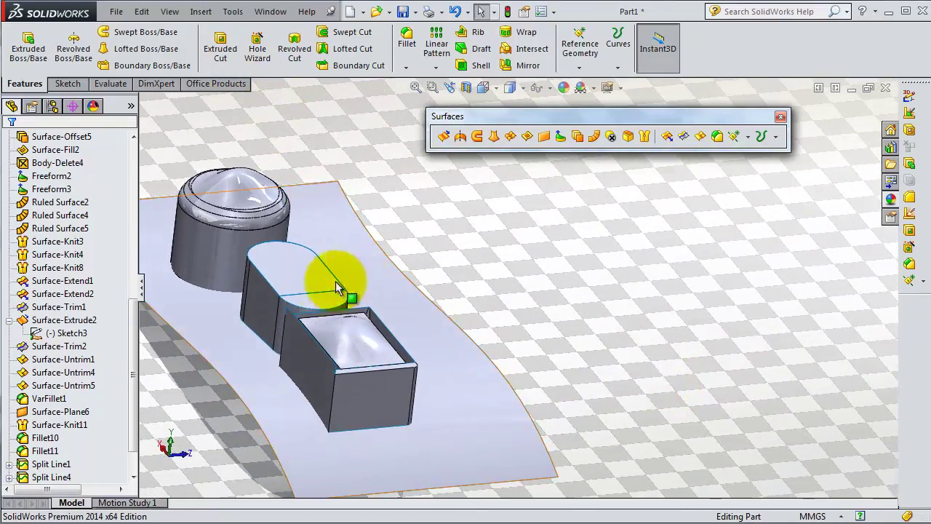
pyautogui.moveTo(342, 266)
pyautogui.mouseDown(button='middle')
pyautogui.moveTo(443, 297)
pyautogui.moveTo(395, 326)
pyautogui.moveTo(351, 295)
pyautogui.mouseUp(button='middle')
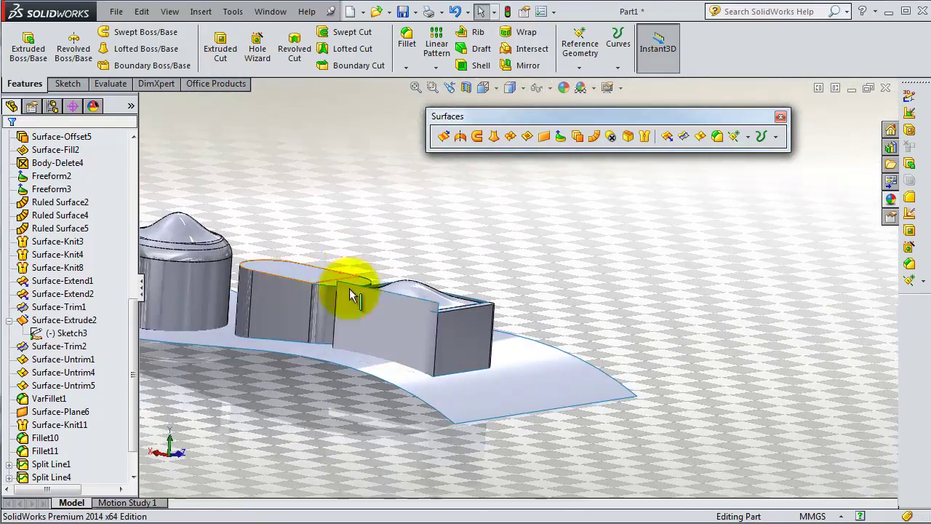
# Thicken the curved sheet surface (Surface-Extrude2) by 1.00 mm
pyautogui.click(200, 11)
pyautogui.moveTo(230, 31)
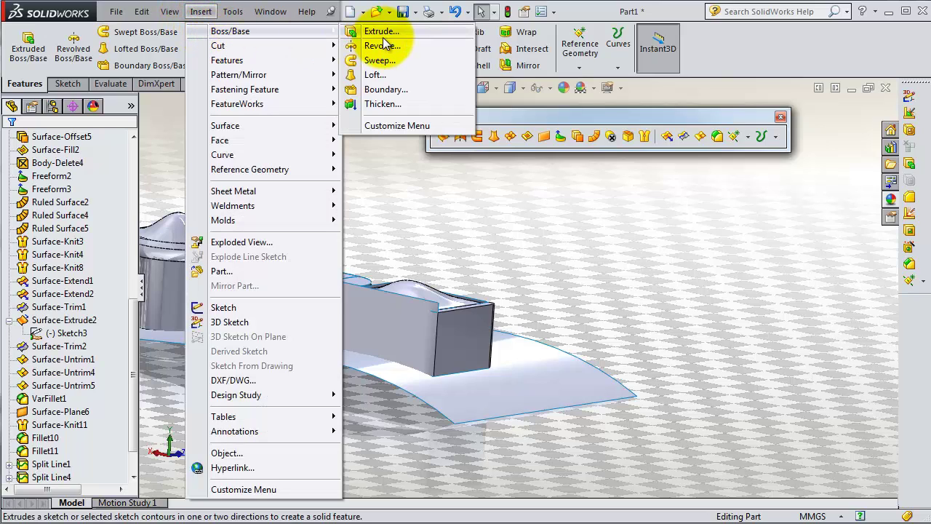
pyautogui.click(383, 104)
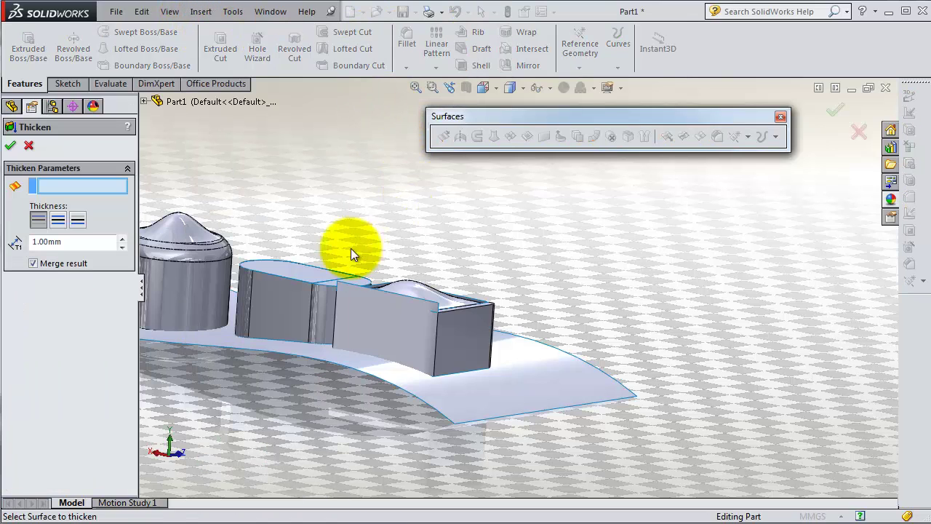
pyautogui.click(462, 393)
pyautogui.moveTo(587, 296); pyautogui.dragTo(515, 299, button='middle')
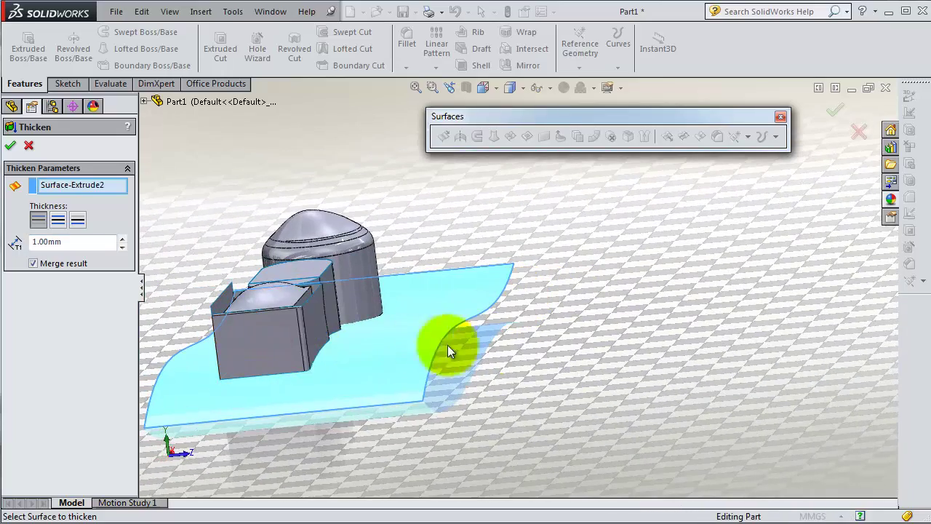
pyautogui.moveTo(447, 345); pyautogui.dragTo(608, 334, button='middle')
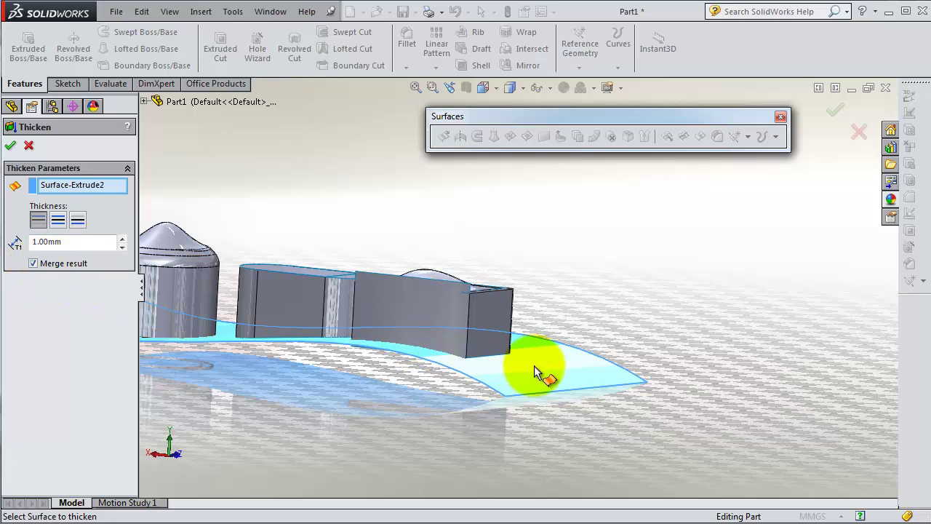
pyautogui.moveTo(604, 361); pyautogui.dragTo(590, 350, button='middle')
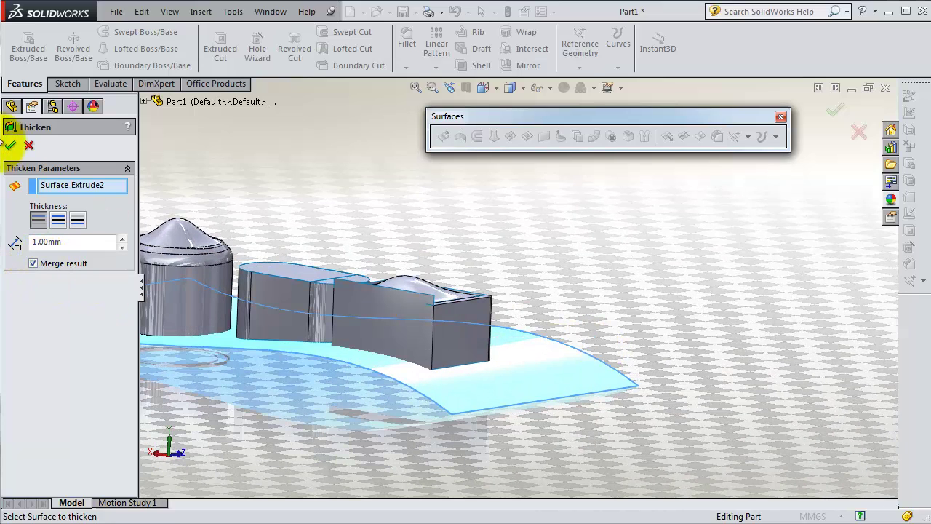
pyautogui.click(10, 146)
# Orbit and zoom to inspect the thickened sheet from underneath and above
pyautogui.moveTo(546, 314); pyautogui.dragTo(619, 272, button='middle')
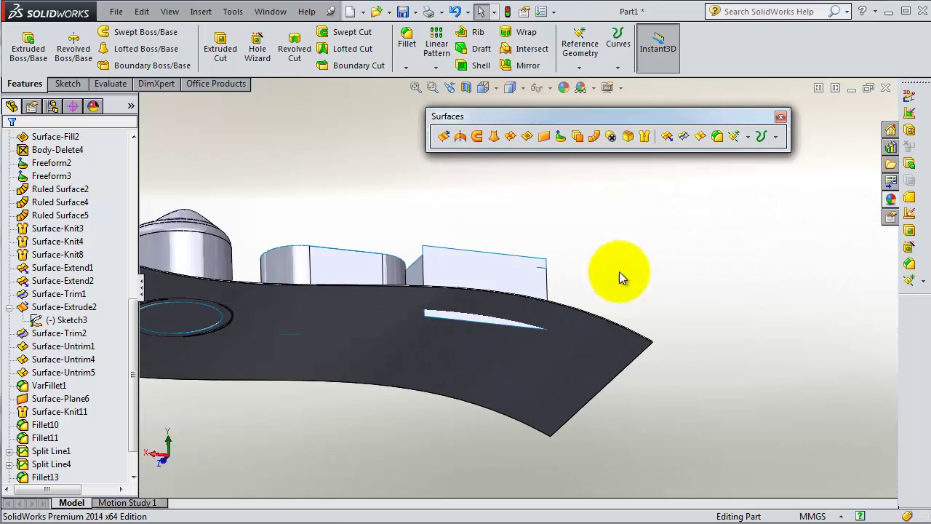
pyautogui.scroll(-5, 540, 344)
pyautogui.moveTo(530, 320)
pyautogui.mouseDown(button='middle')
pyautogui.moveTo(476, 229)
pyautogui.moveTo(470, 259)
pyautogui.mouseUp(button='middle')
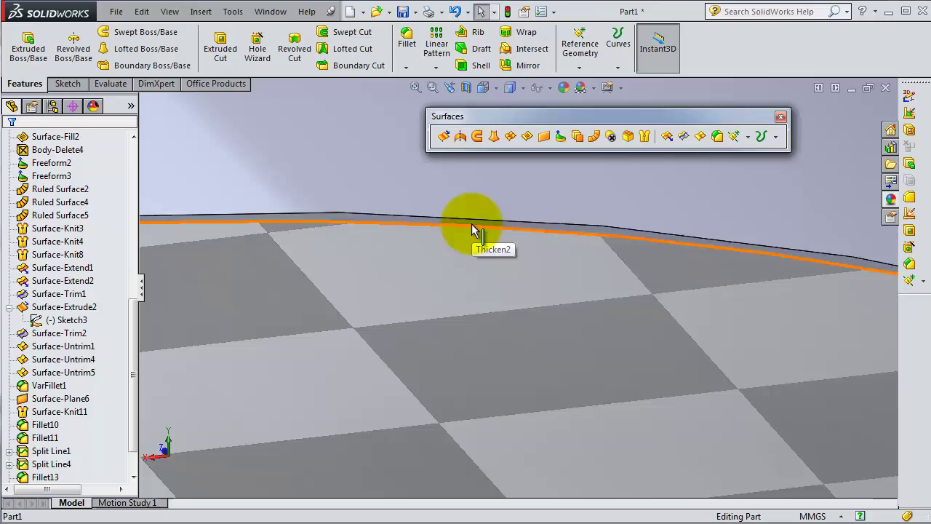
pyautogui.scroll(2, 473, 227)
pyautogui.scroll(1, 467, 230)
pyautogui.scroll(3, 467, 230)
pyautogui.scroll(3, 446, 210)
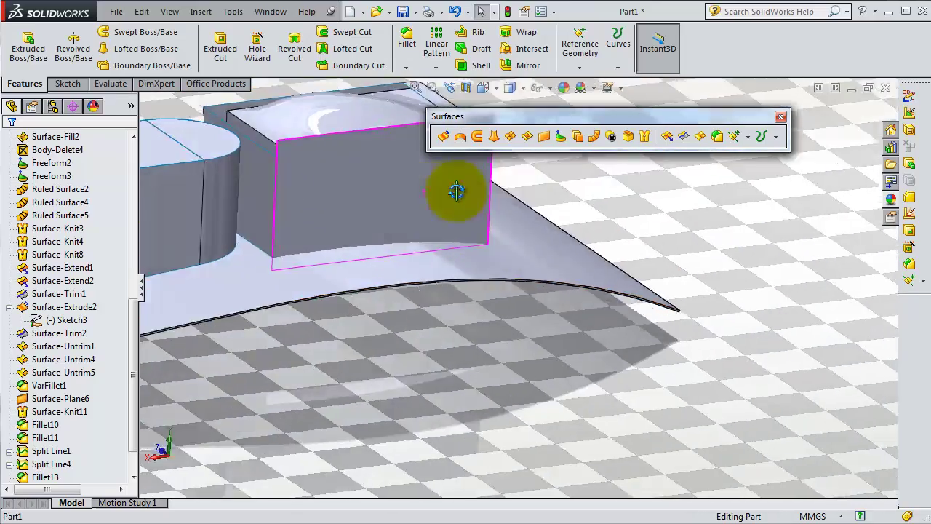
pyautogui.scroll(2, 451, 189)
pyautogui.scroll(3, 407, 179)
pyautogui.scroll(-4, 371, 160)
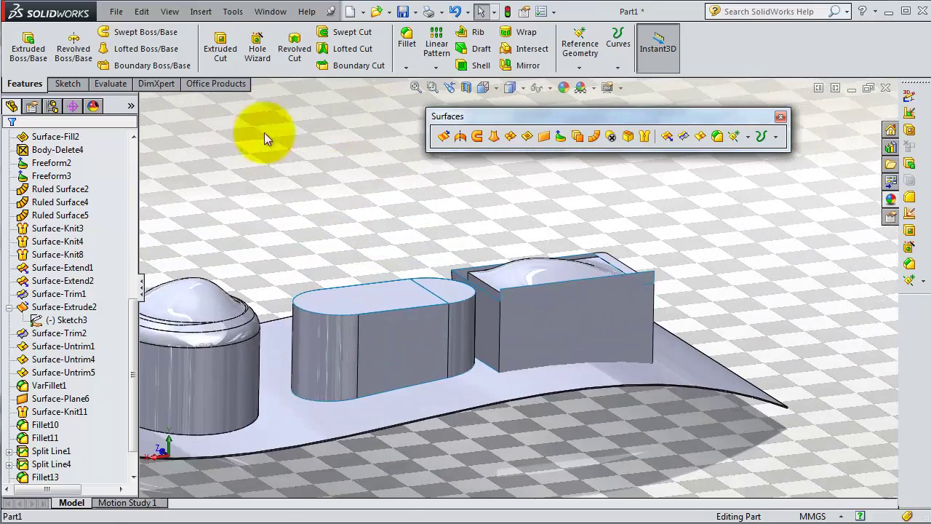
# Thicken the rounded slot wall 2 mm mid-plane as a separate body with Merge result unchecked
pyautogui.click(200, 11)
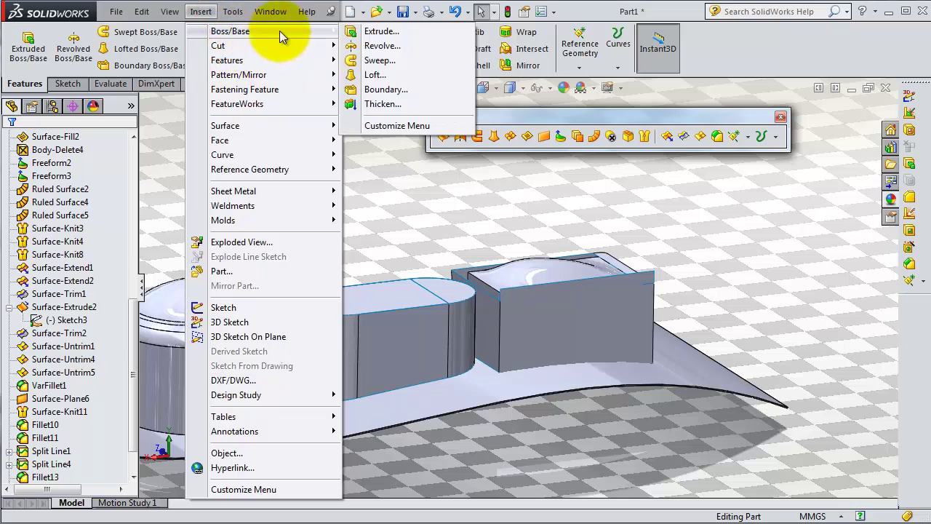
pyautogui.click(402, 107)
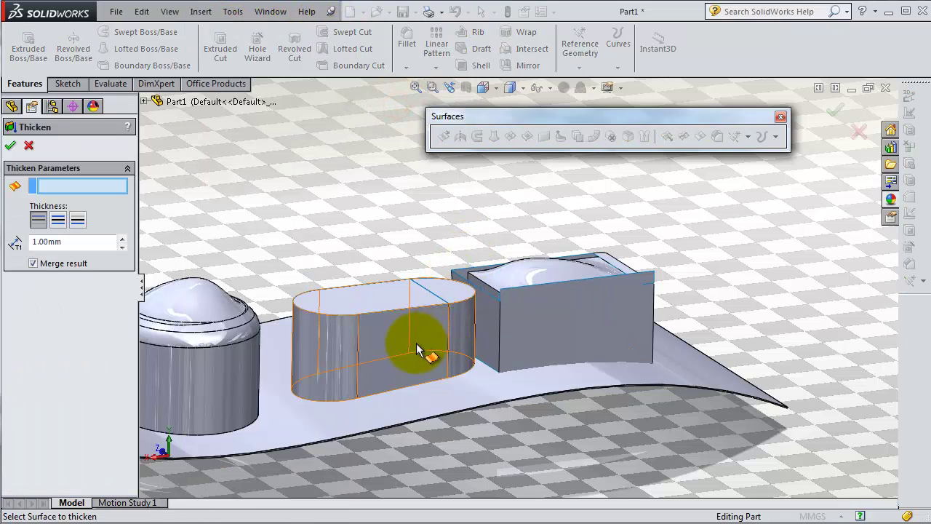
pyautogui.click(412, 348)
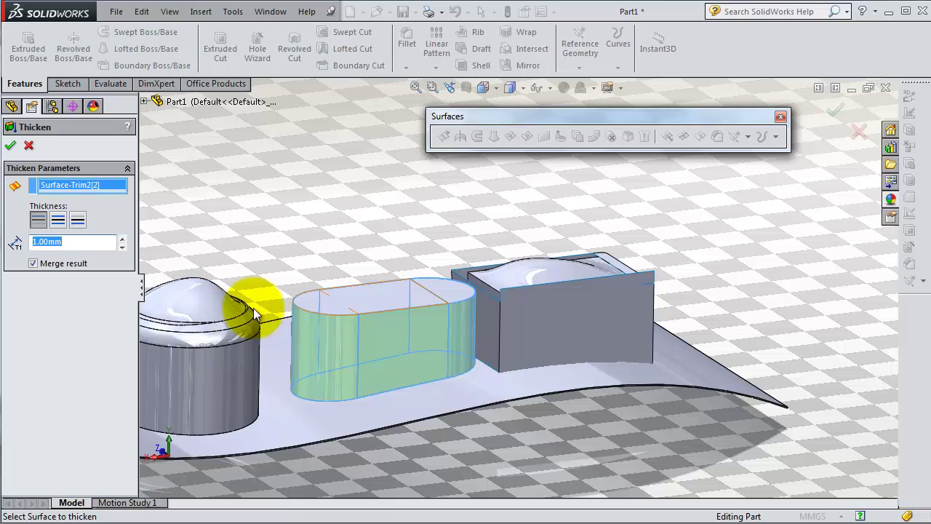
pyautogui.click(83, 245)
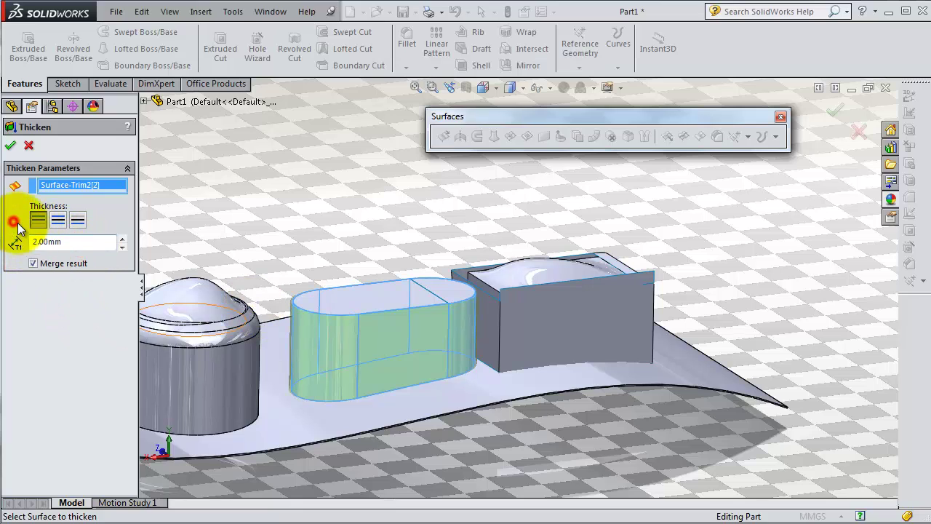
pyautogui.click(56, 220)
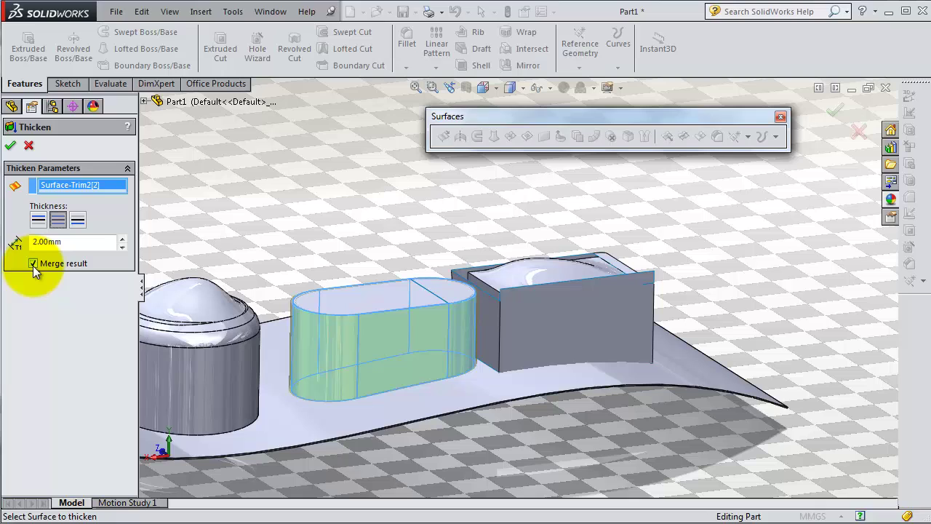
pyautogui.scroll(-3, 397, 334)
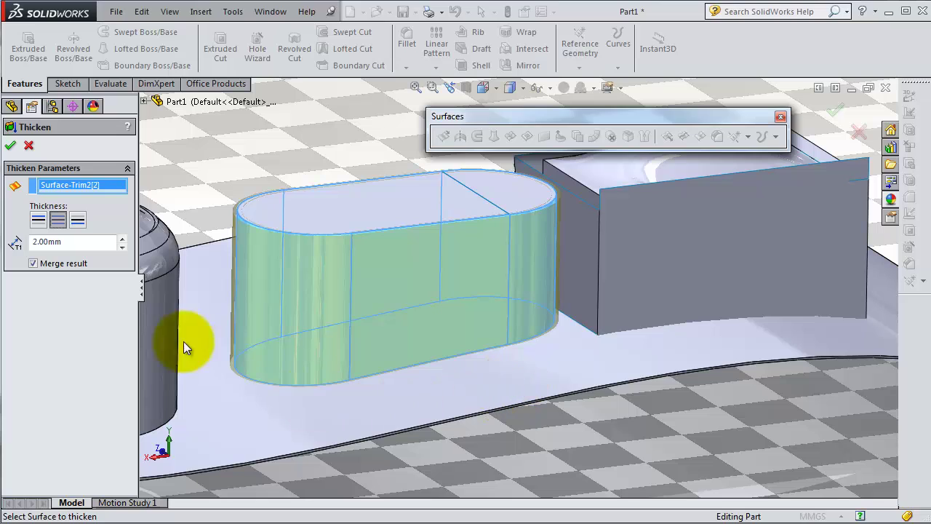
pyautogui.click(33, 263)
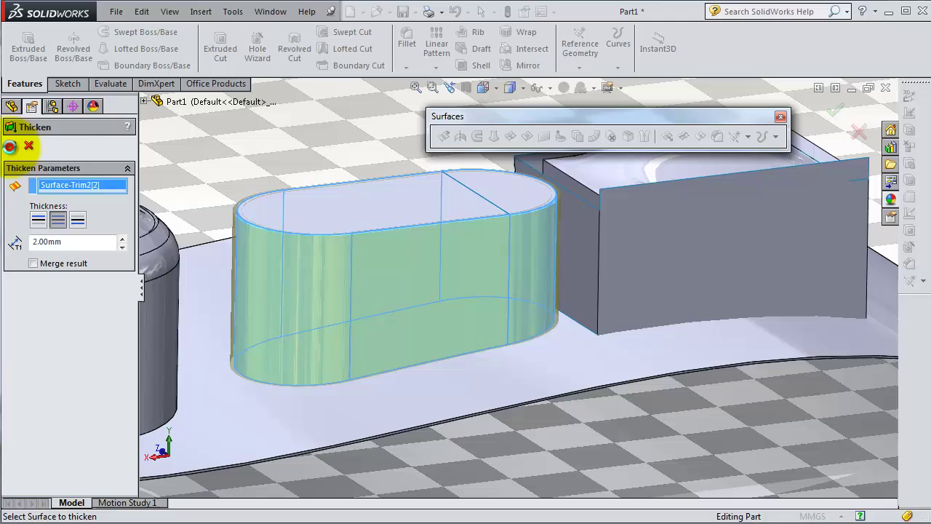
pyautogui.click(9, 146)
pyautogui.scroll(3, 374, 371)
pyautogui.scroll(3, 371, 375)
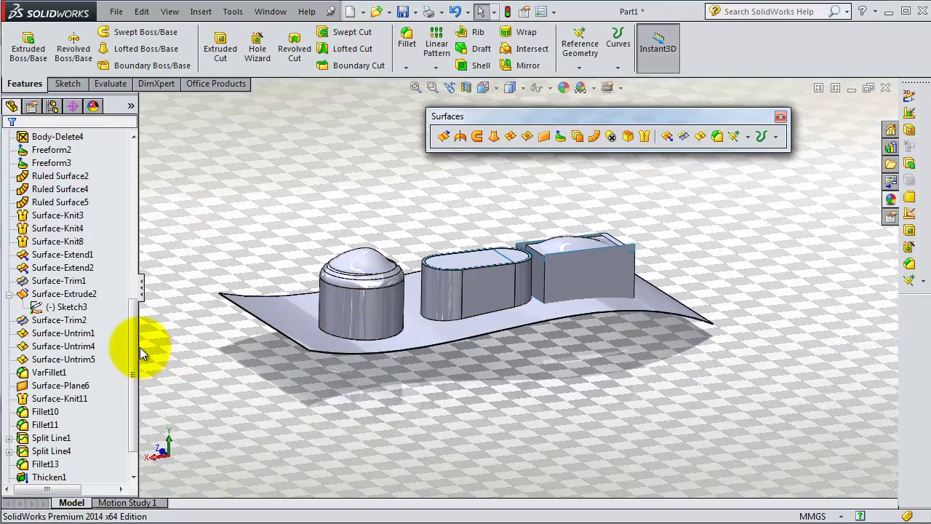
# Expand Solid Bodies(2) in the FeatureManager tree and highlight Thicken2 and Thicken3
pyautogui.moveTo(136, 353); pyautogui.dragTo(121, 176)
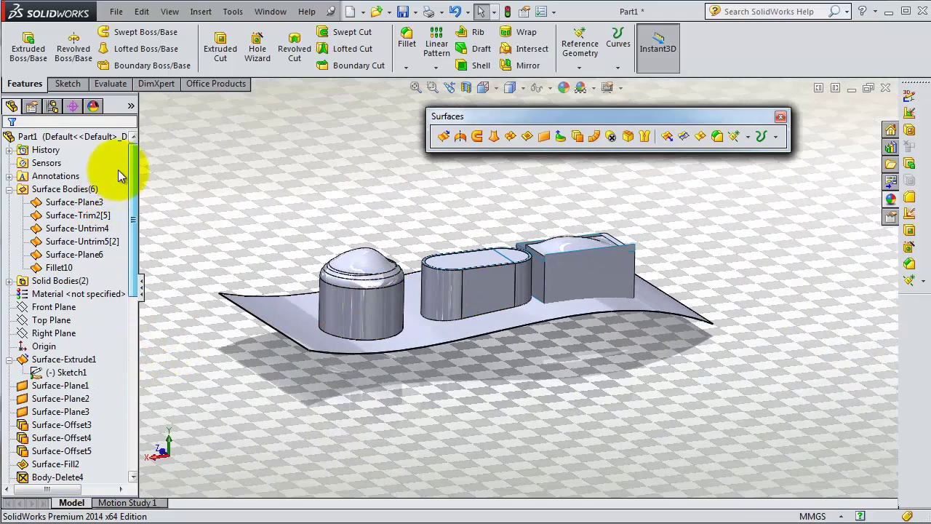
pyautogui.click(43, 282)
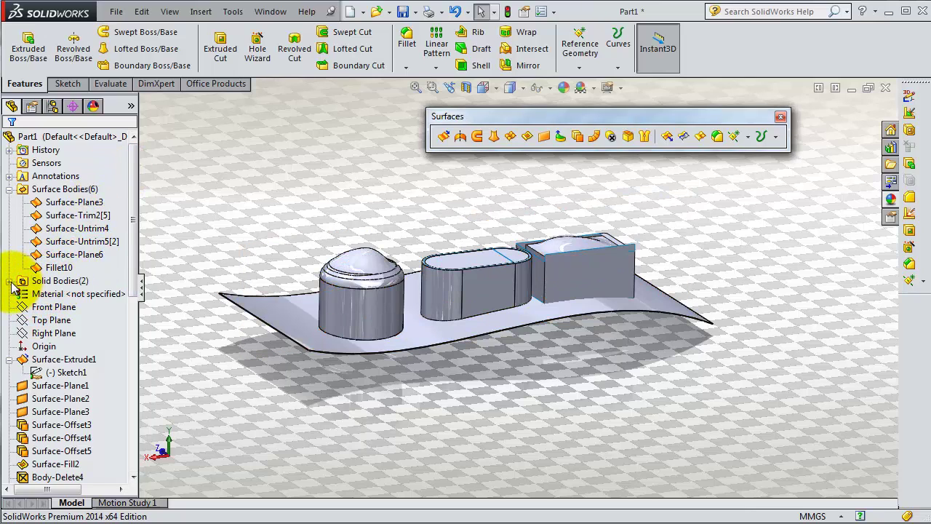
pyautogui.click(8, 281)
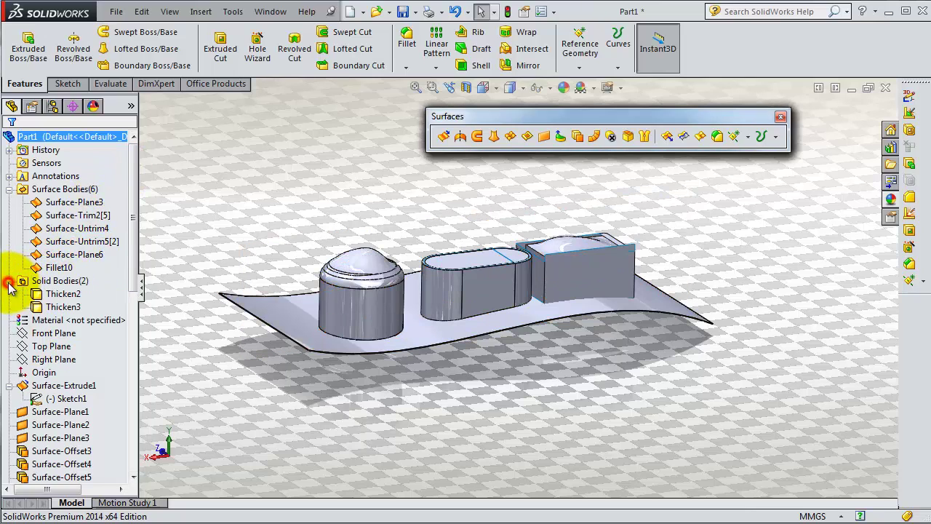
pyautogui.click(65, 296)
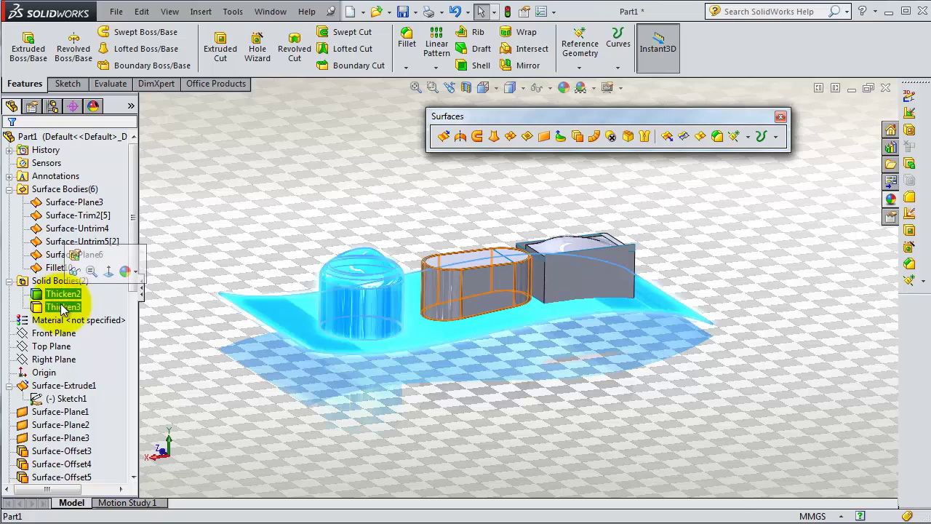
pyautogui.click(63, 307)
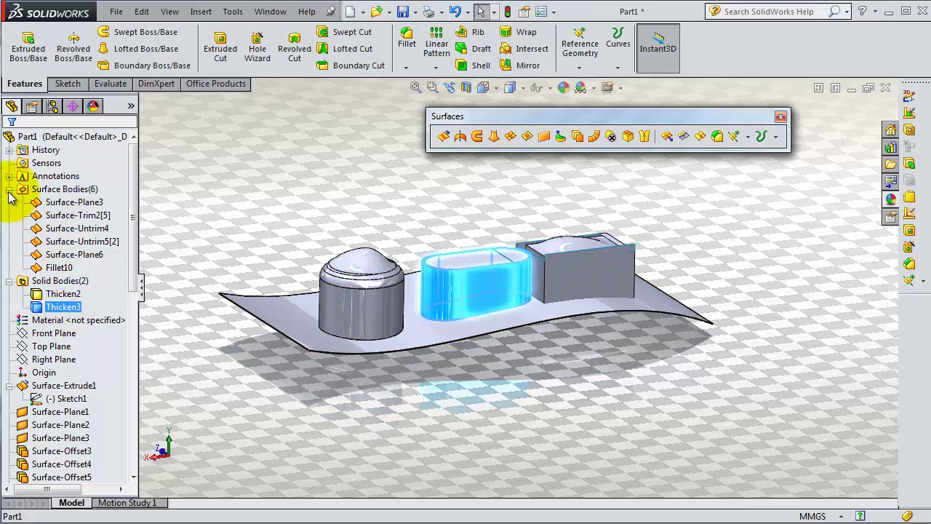
# Toggle the selection between the Thicken2 and Thicken3 bodies to compare their shapes
pyautogui.click(71, 193)
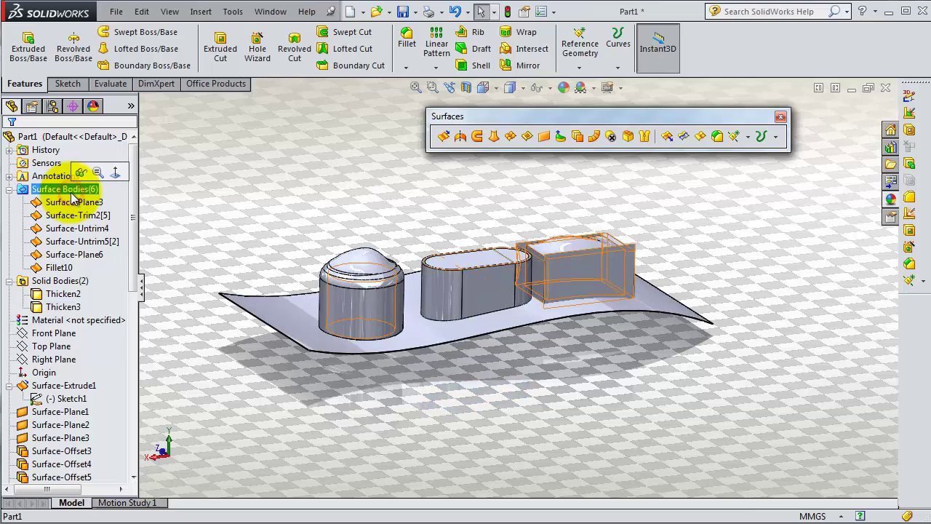
pyautogui.keyDown('ctrl'); pyautogui.click(92, 284); pyautogui.keyUp('ctrl')
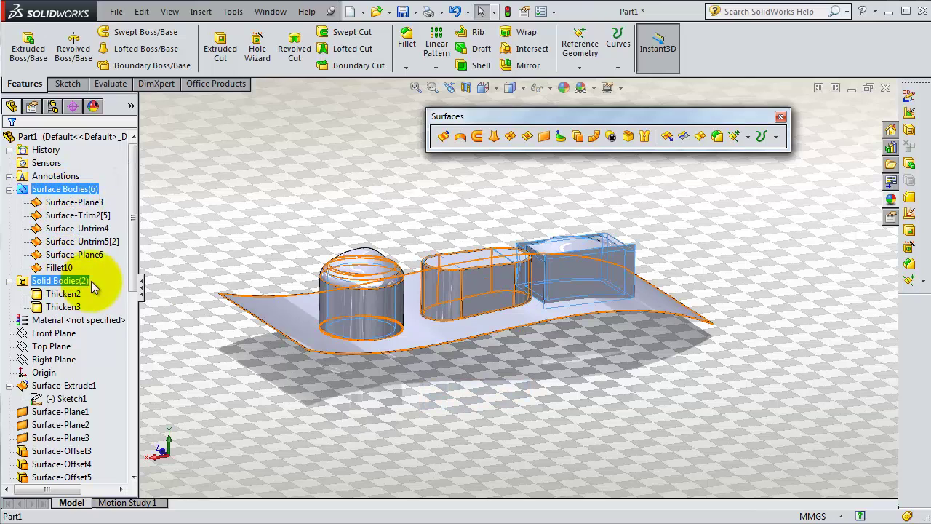
pyautogui.scroll(-3, 449, 357)
pyautogui.moveTo(448, 356); pyautogui.dragTo(232, 256, button='middle')
pyautogui.keyDown('ctrl'); pyautogui.click(49, 299); pyautogui.keyUp('ctrl')
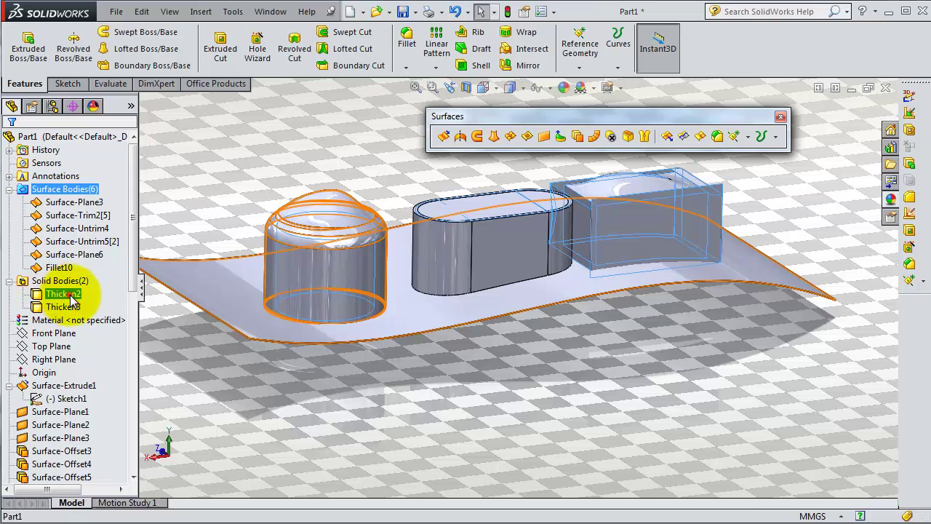
pyautogui.keyDown('shift'); pyautogui.click(67, 307); pyautogui.keyUp('shift')
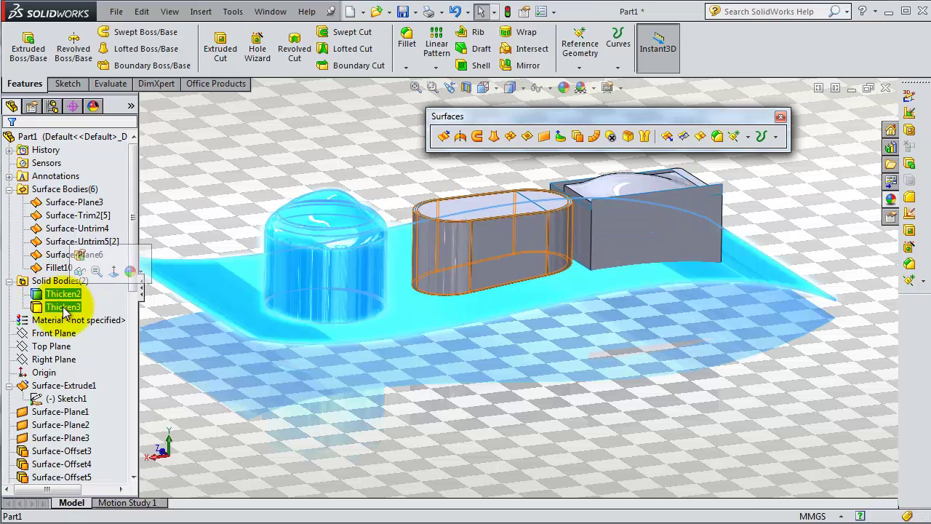
pyautogui.click(65, 308)
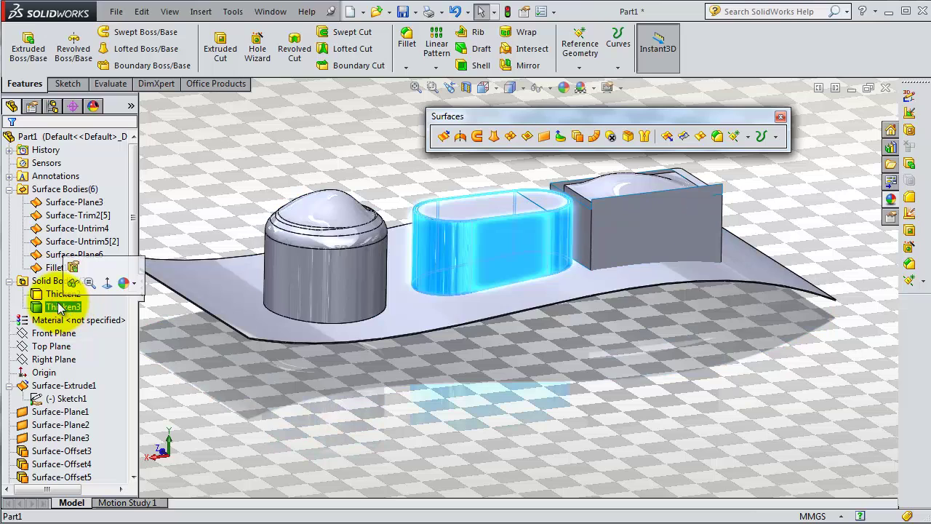
pyautogui.click(58, 295)
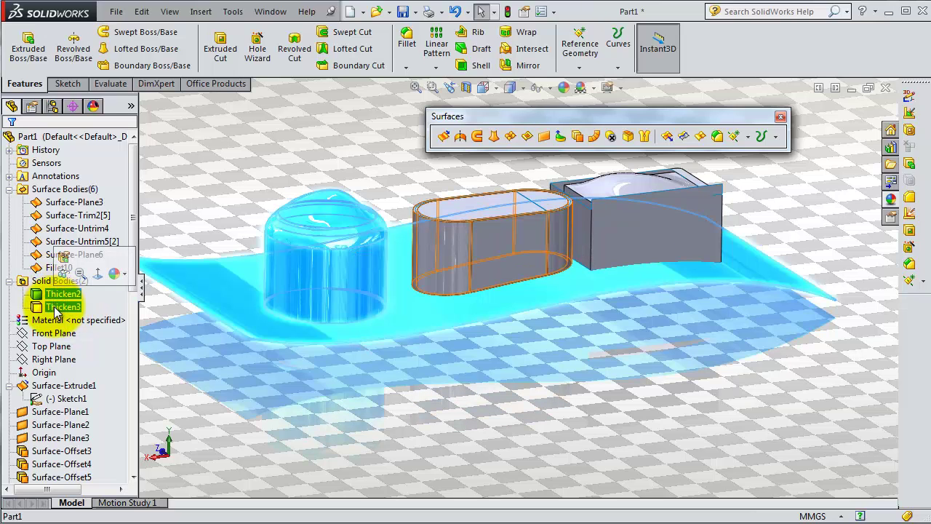
pyautogui.click(57, 312)
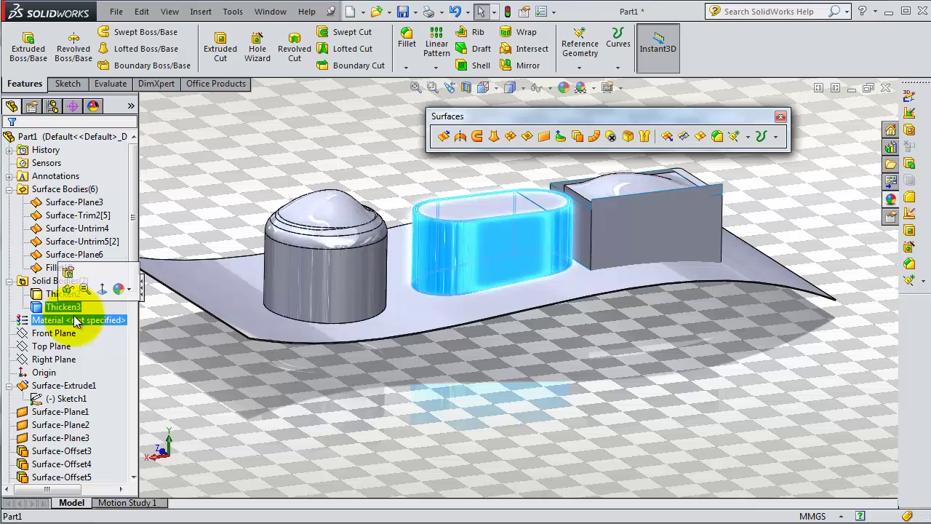
pyautogui.click(322, 402)
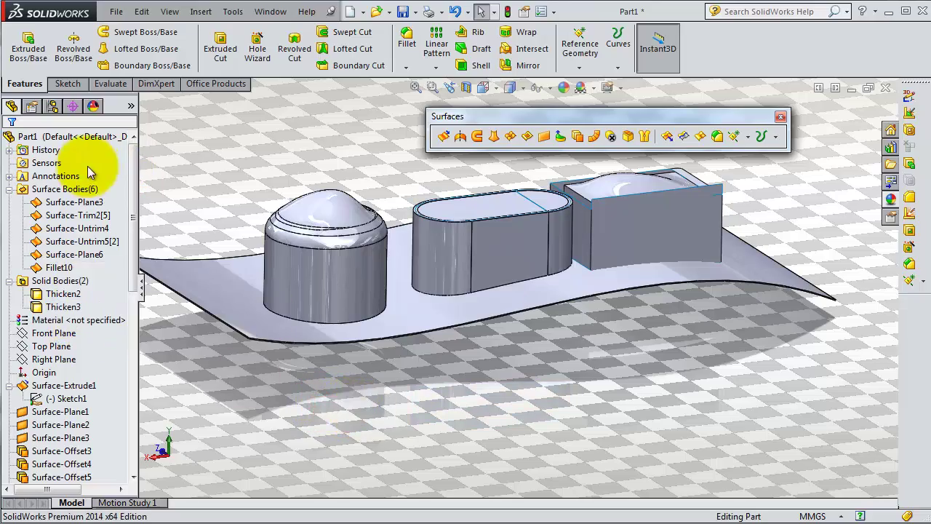
pyautogui.moveTo(283, 180); pyautogui.dragTo(466, 266, button='middle')
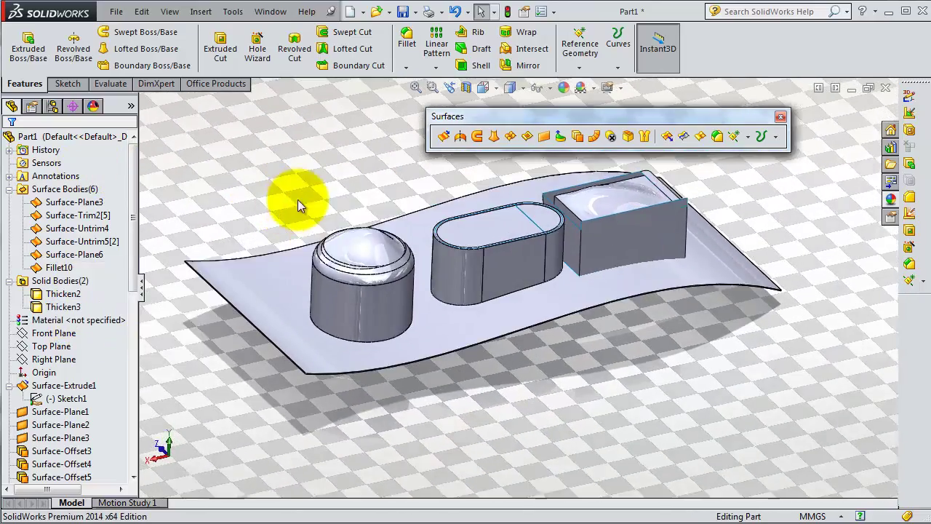
# Zoom in and drag the Weldments toolbar out as a floating palette
pyautogui.scroll(-3, 465, 266)
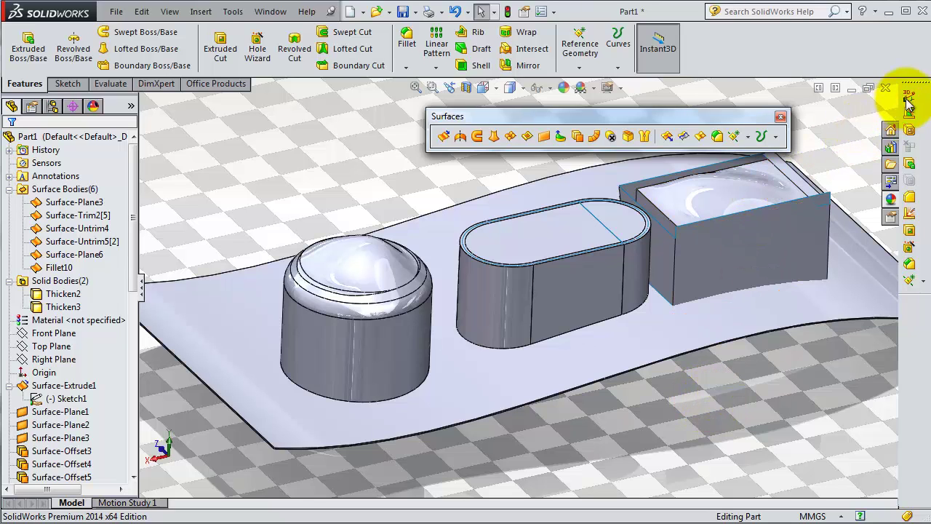
pyautogui.moveTo(910, 88)
pyautogui.mouseDown()
pyautogui.moveTo(737, 143)
pyautogui.moveTo(102, 181)
pyautogui.mouseUp()
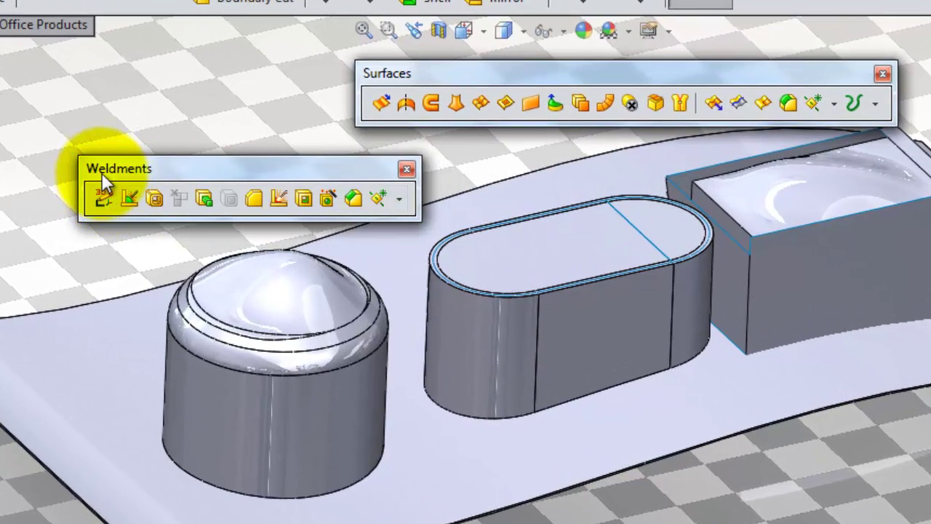